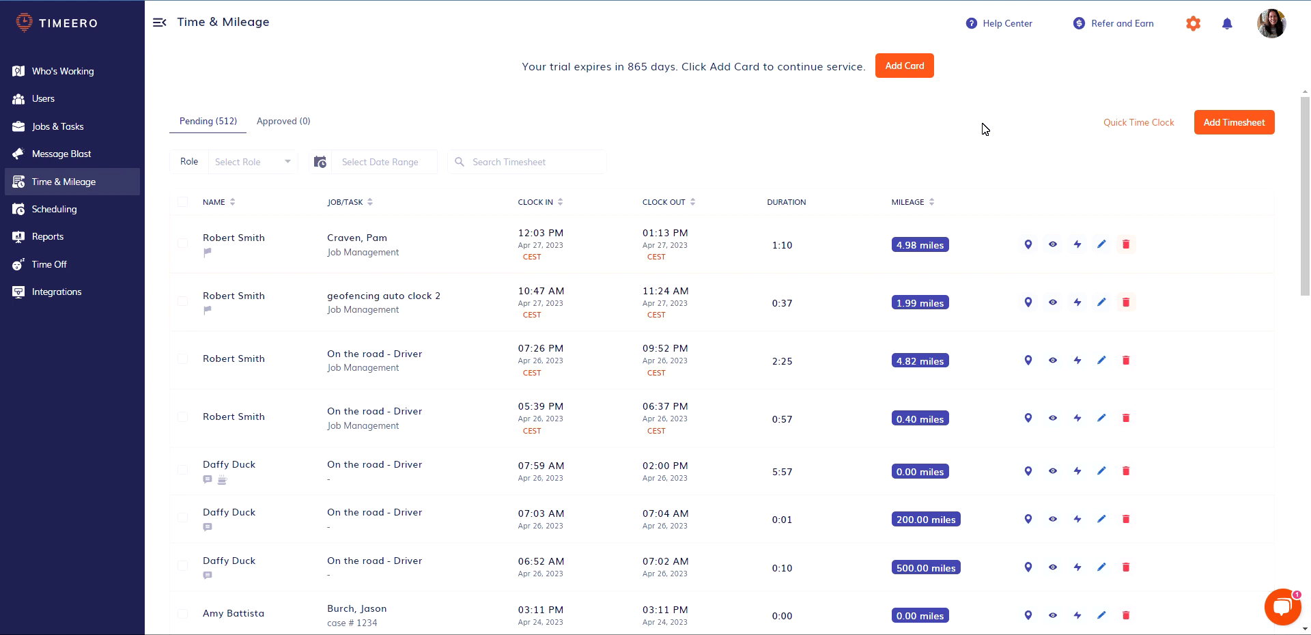
Step: Look through the pending and approved timesheet lists in Time & Mileage
click(98, 184)
click(216, 131)
click(301, 124)
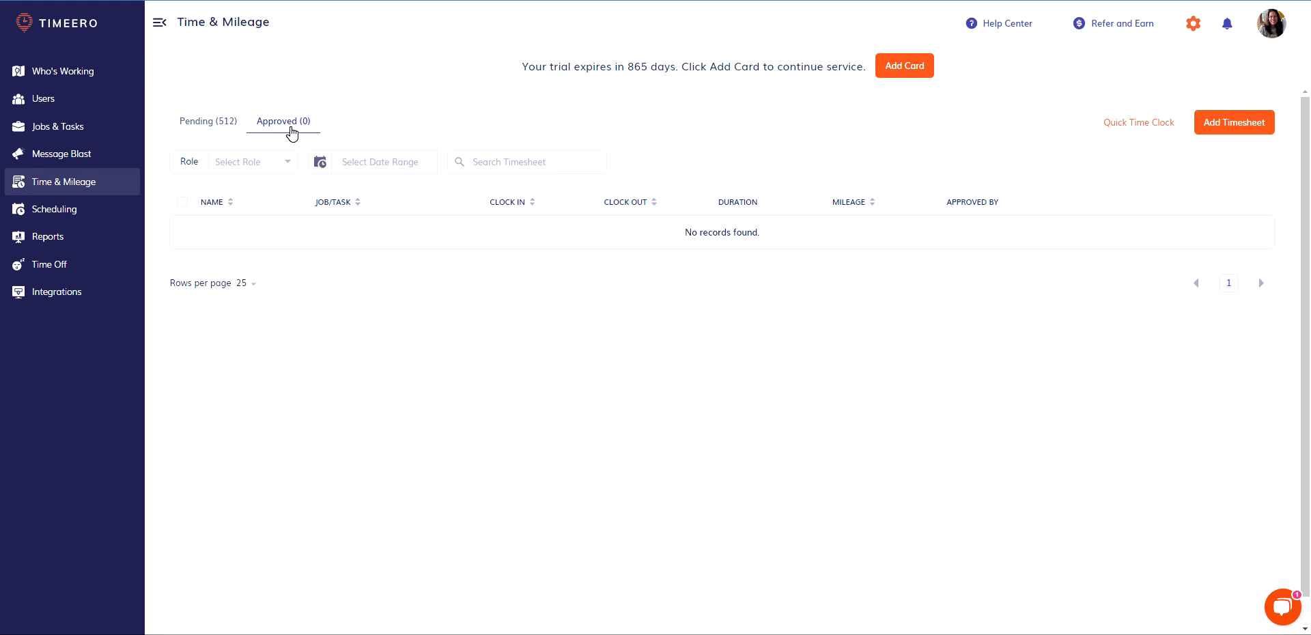
click(217, 132)
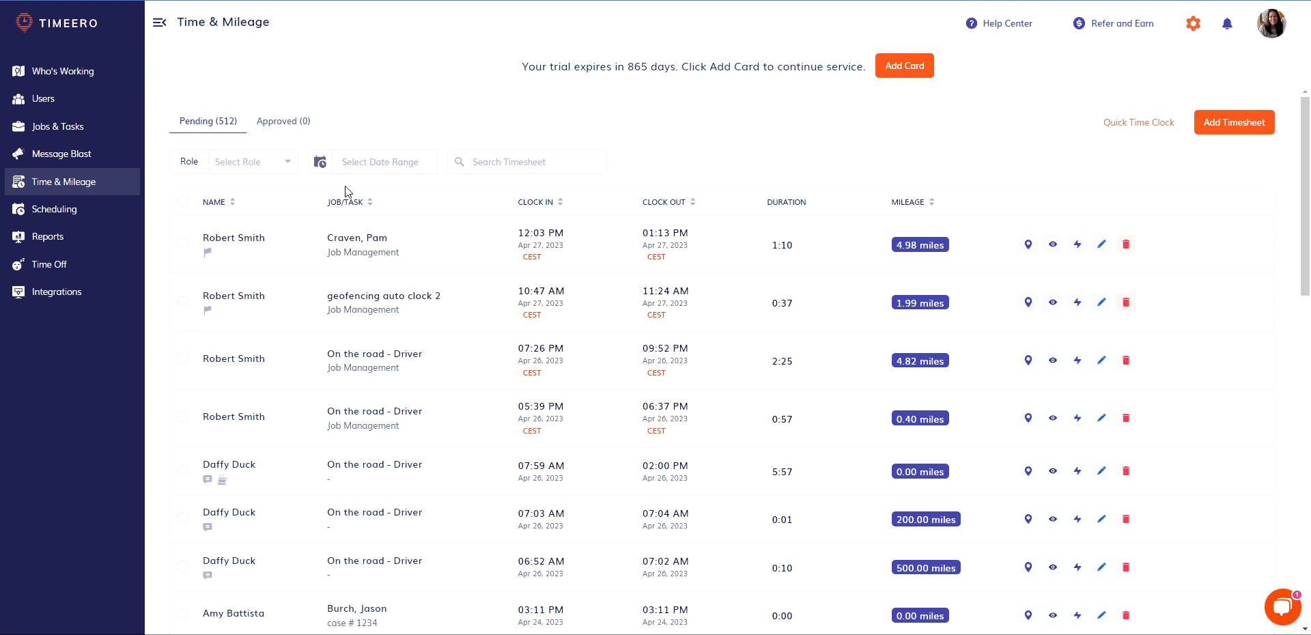
click(291, 133)
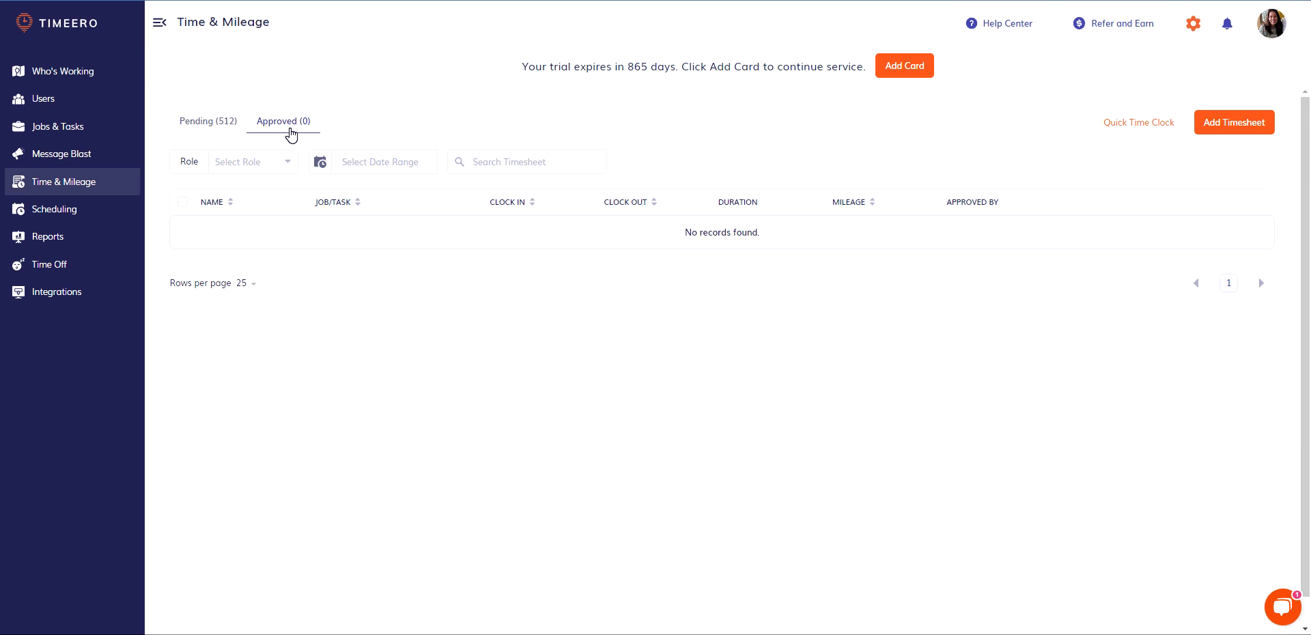
click(223, 129)
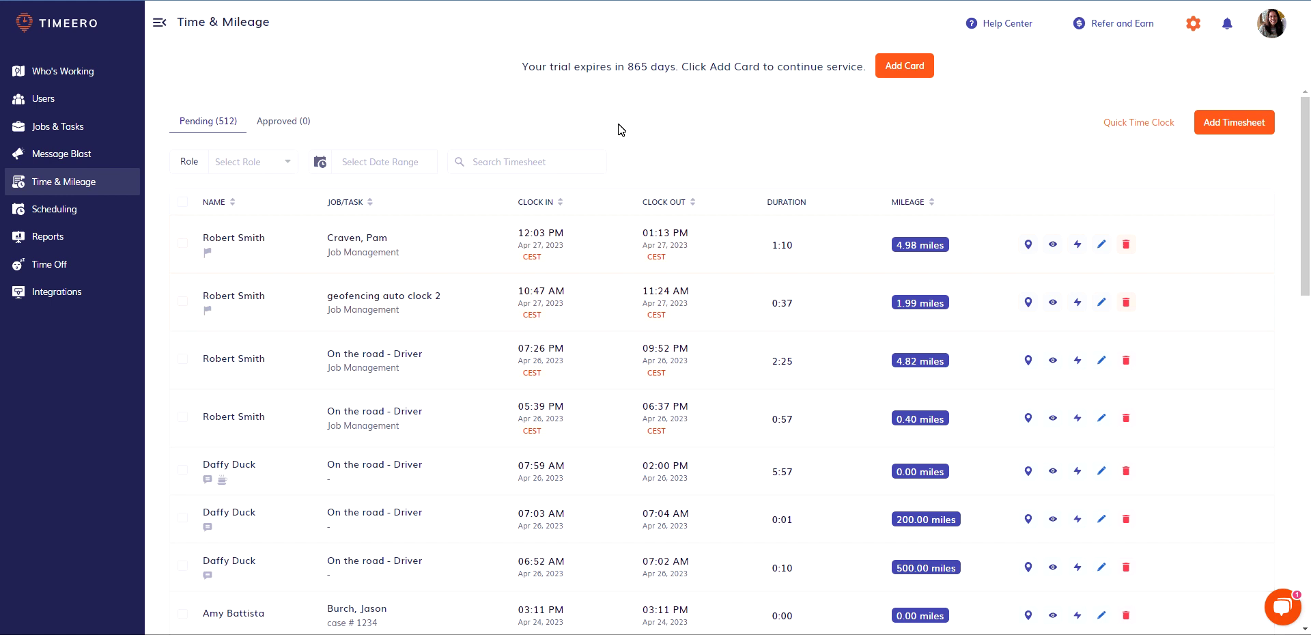
Step: Enable "Show only approved time/mileage" in the company's Reports settings and save the change
triple_click(1195, 52)
click(1193, 25)
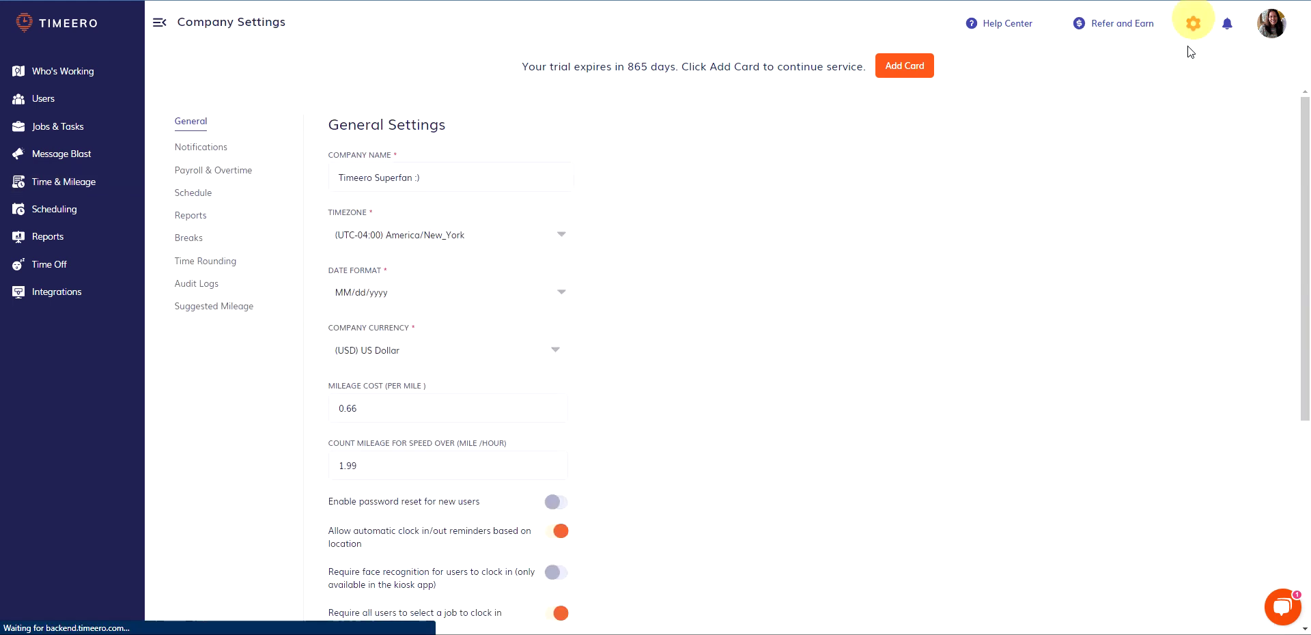
click(199, 221)
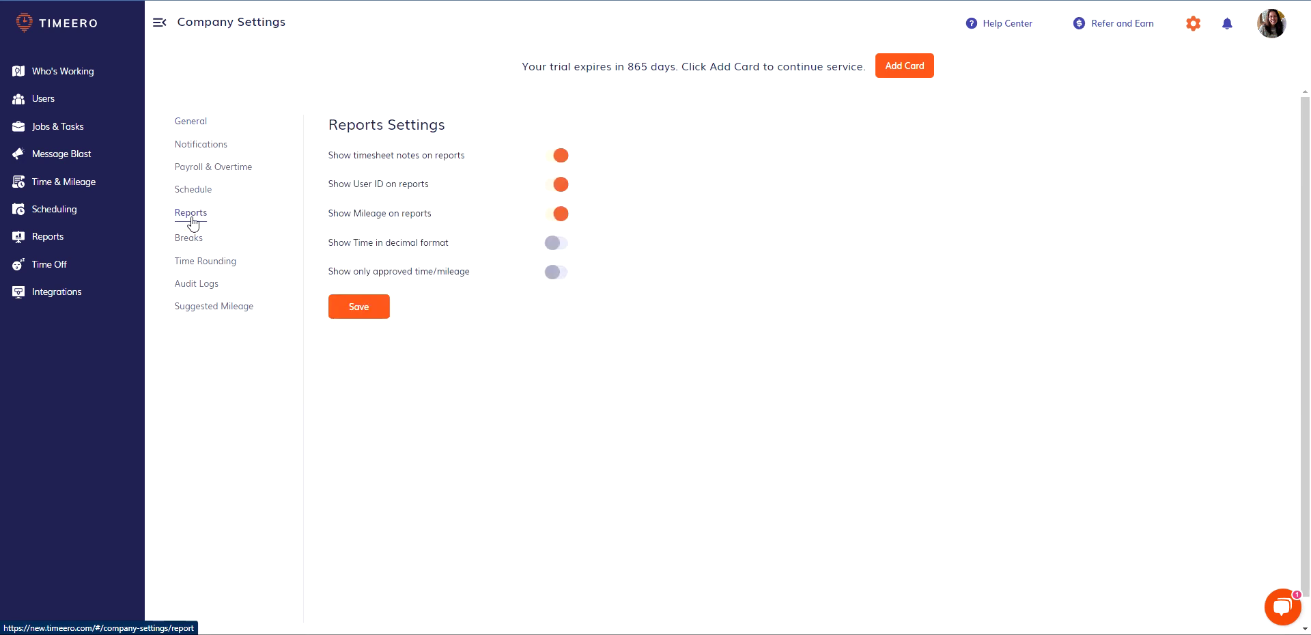
click(196, 222)
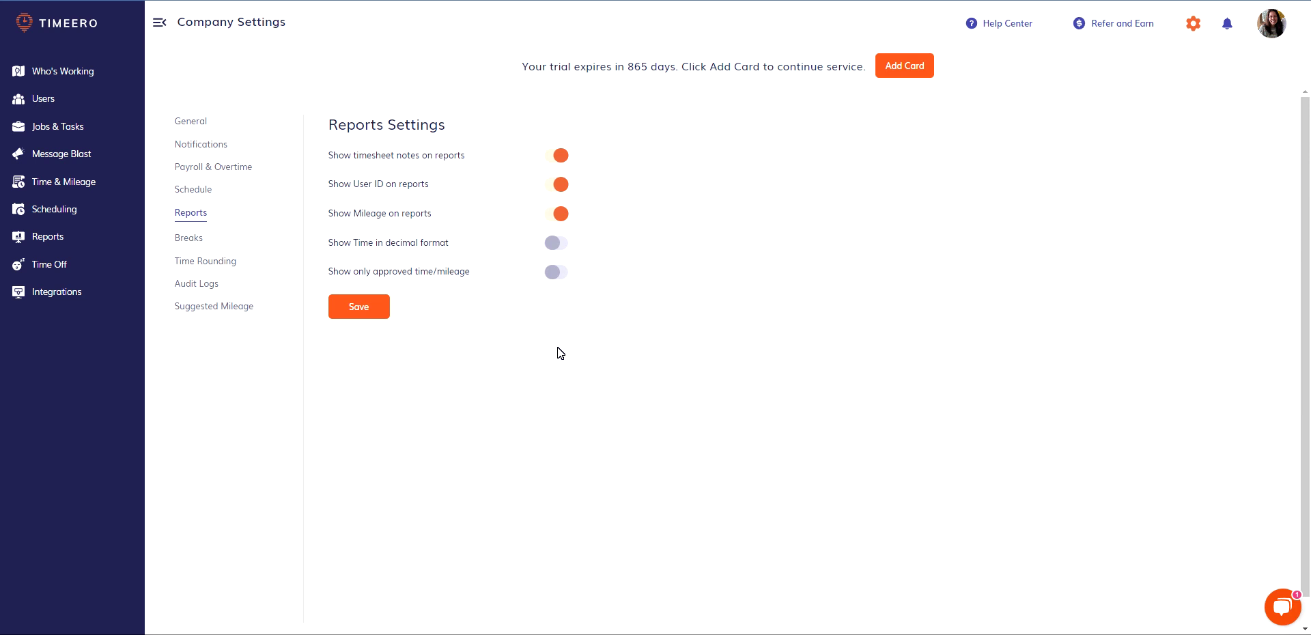
click(553, 275)
click(358, 311)
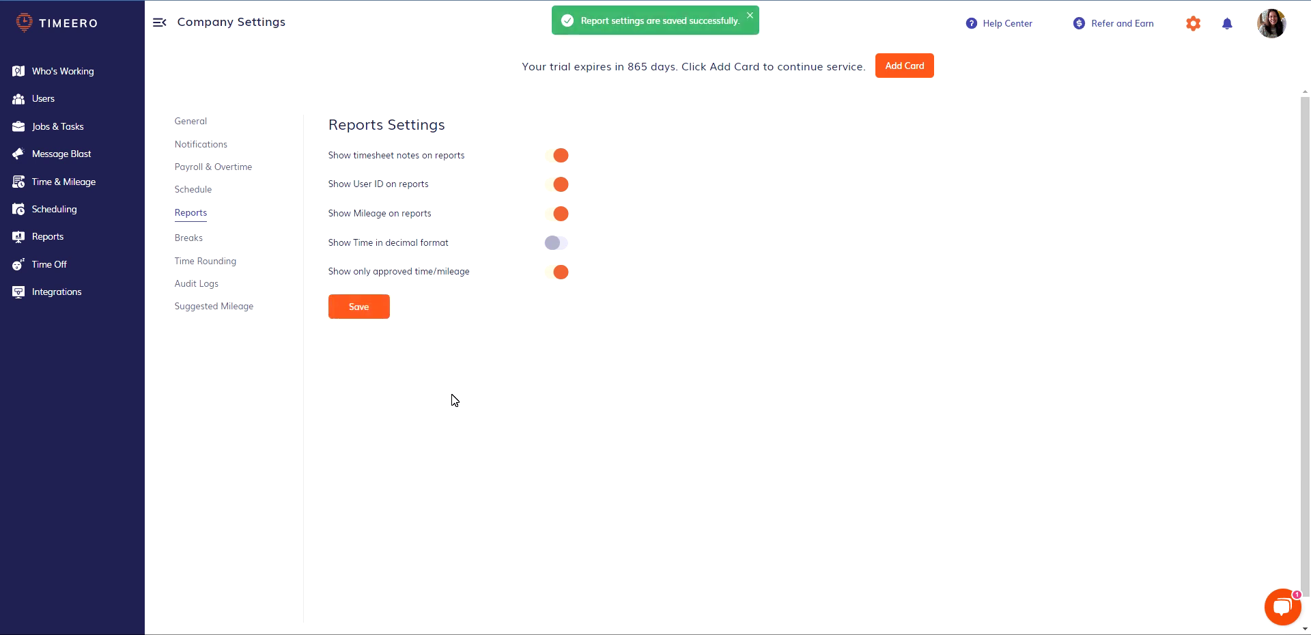
Step: Approve the single pending On the road - Driver timesheet clocked in at 07:59 AM on Apr 26, 2023
click(48, 190)
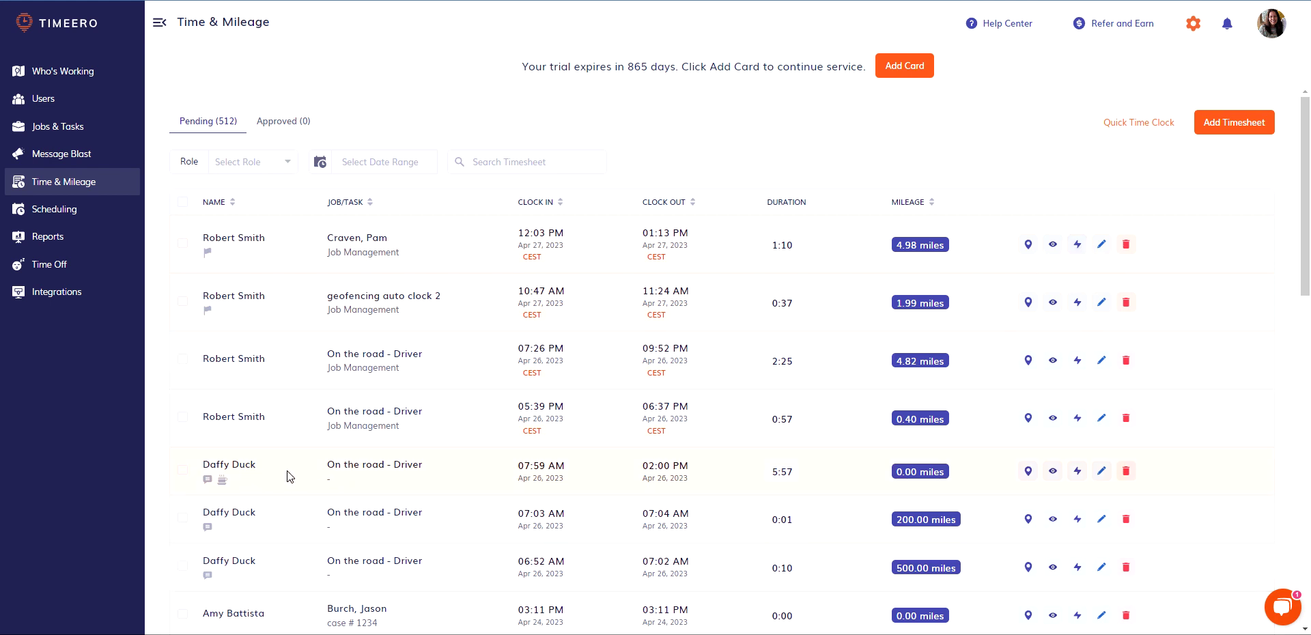
drag(306, 471, 420, 481)
click(266, 478)
click(1079, 472)
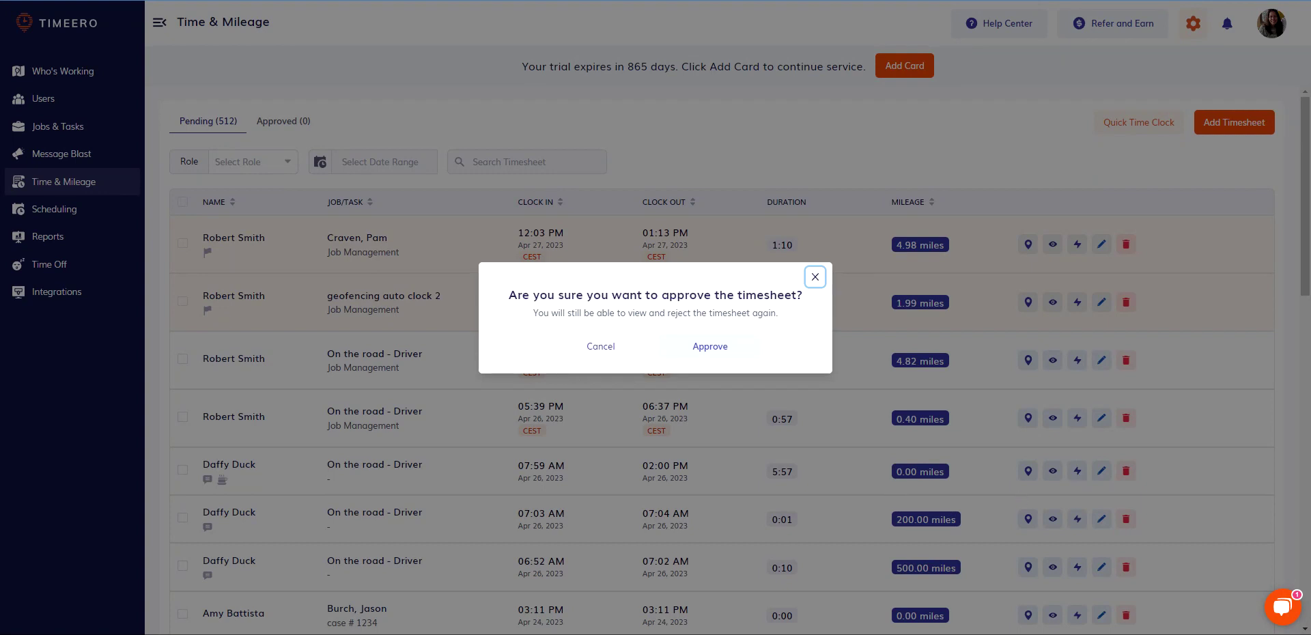
click(716, 349)
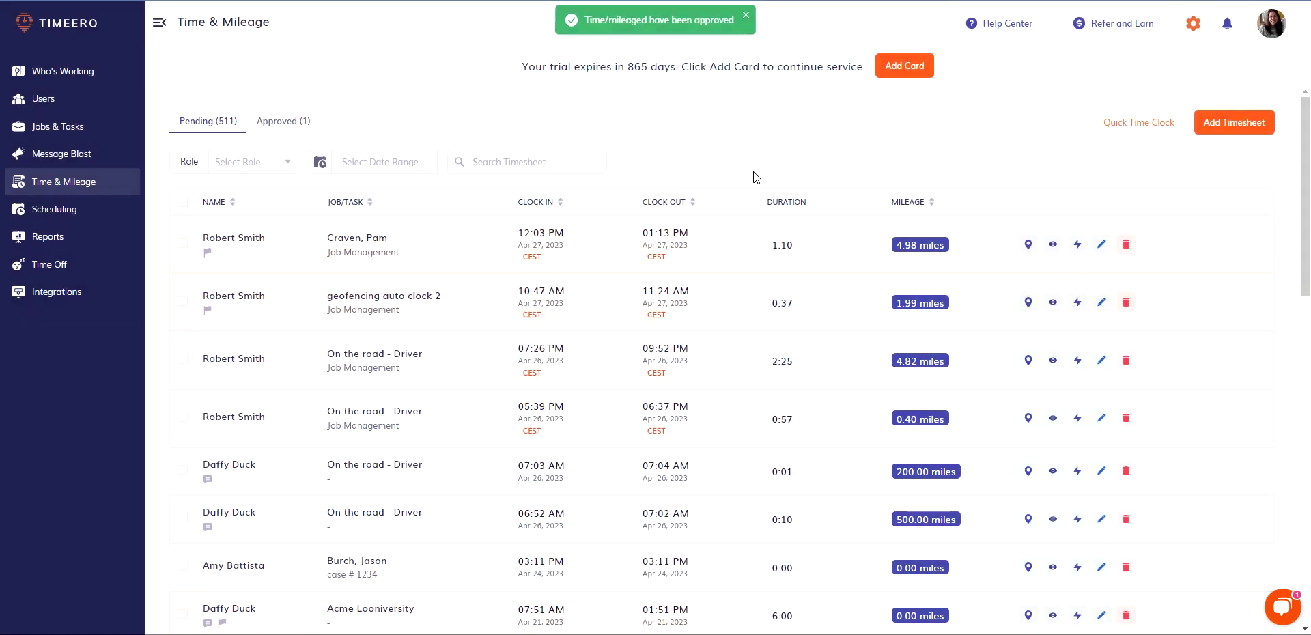
Step: Unapprove the Apr 26, 2023 On the road - Driver timesheet from the approved list
click(293, 122)
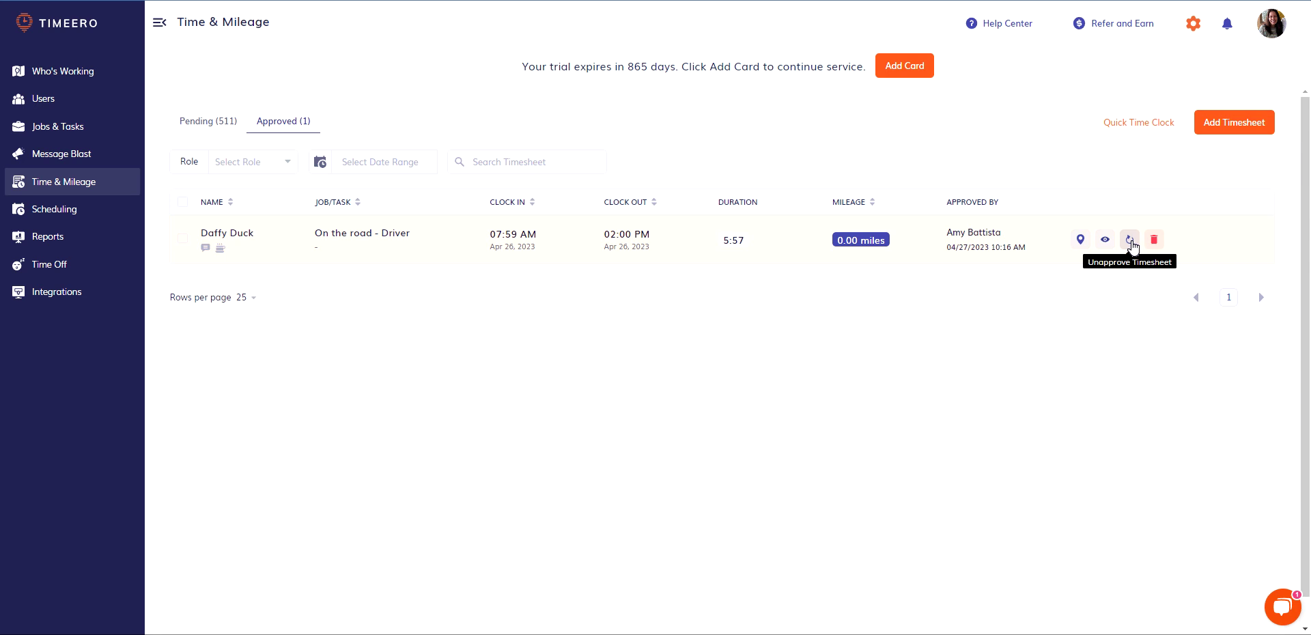
click(996, 357)
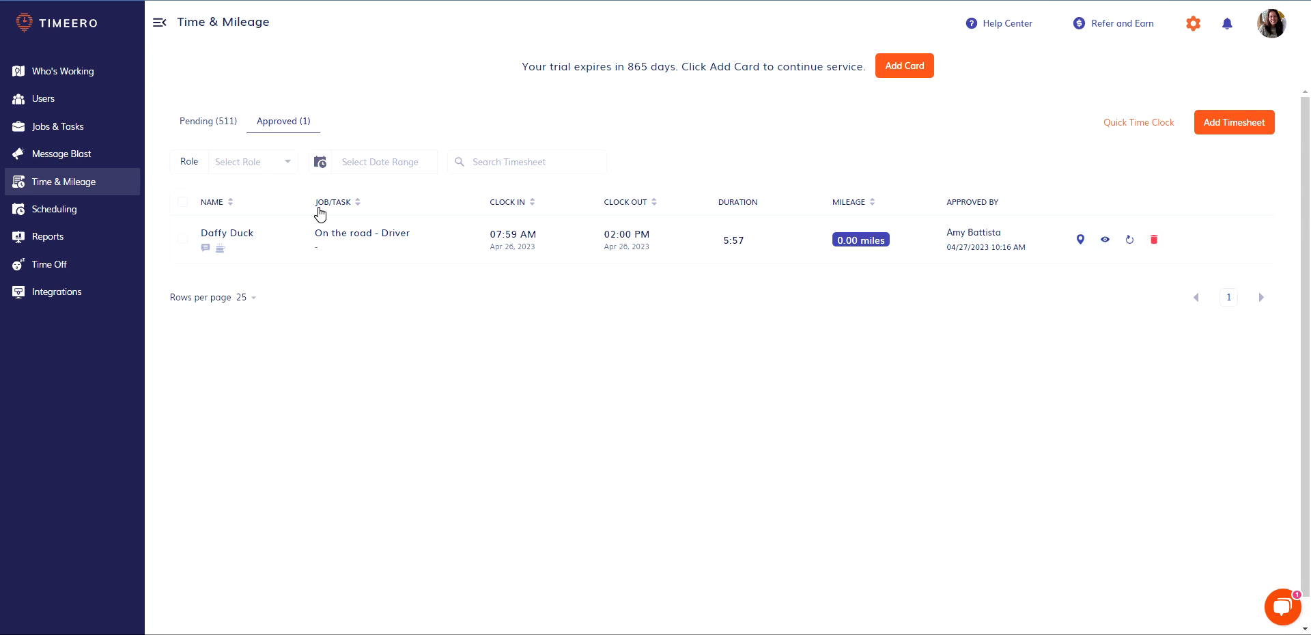
click(1131, 240)
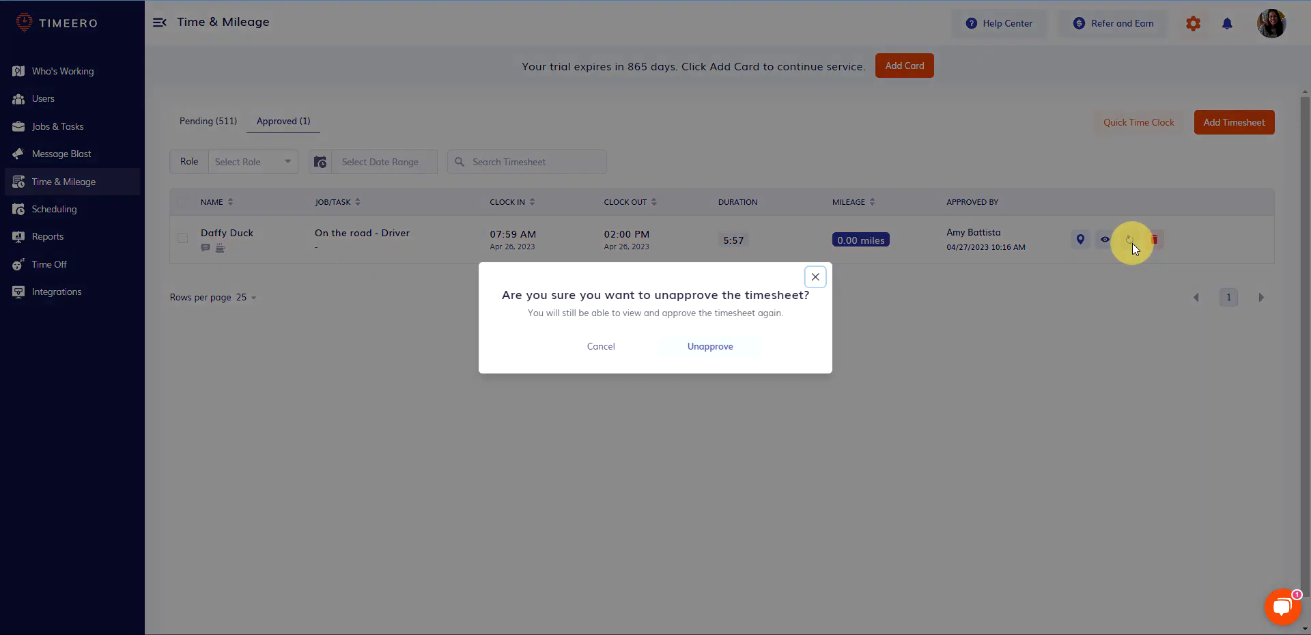
click(727, 347)
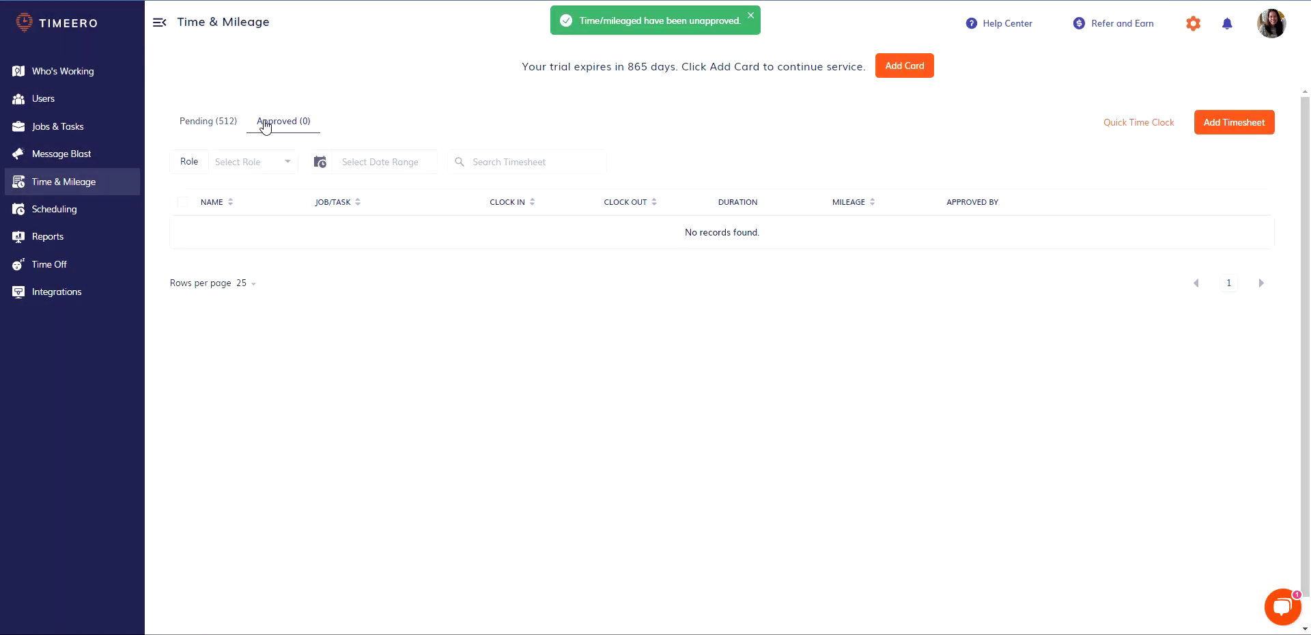
Step: Filter the pending timesheets by part of the employee's name and the date range 04/01/2023 to 04/15/2023
click(188, 122)
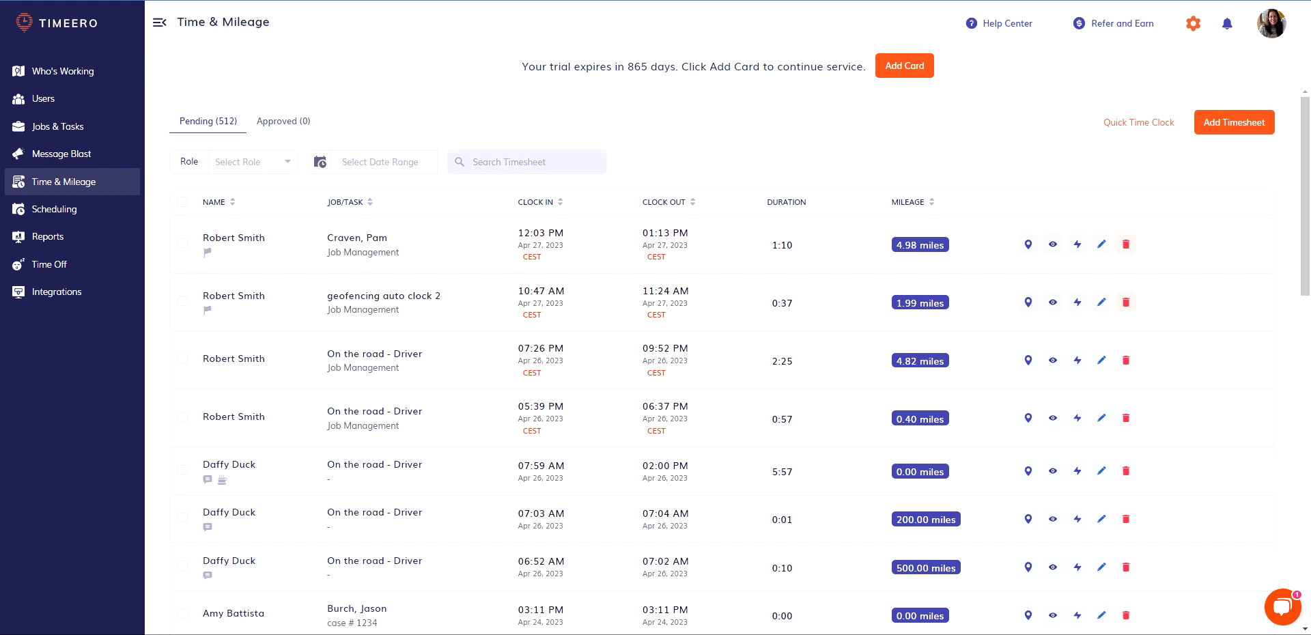
click(473, 162)
text(do)
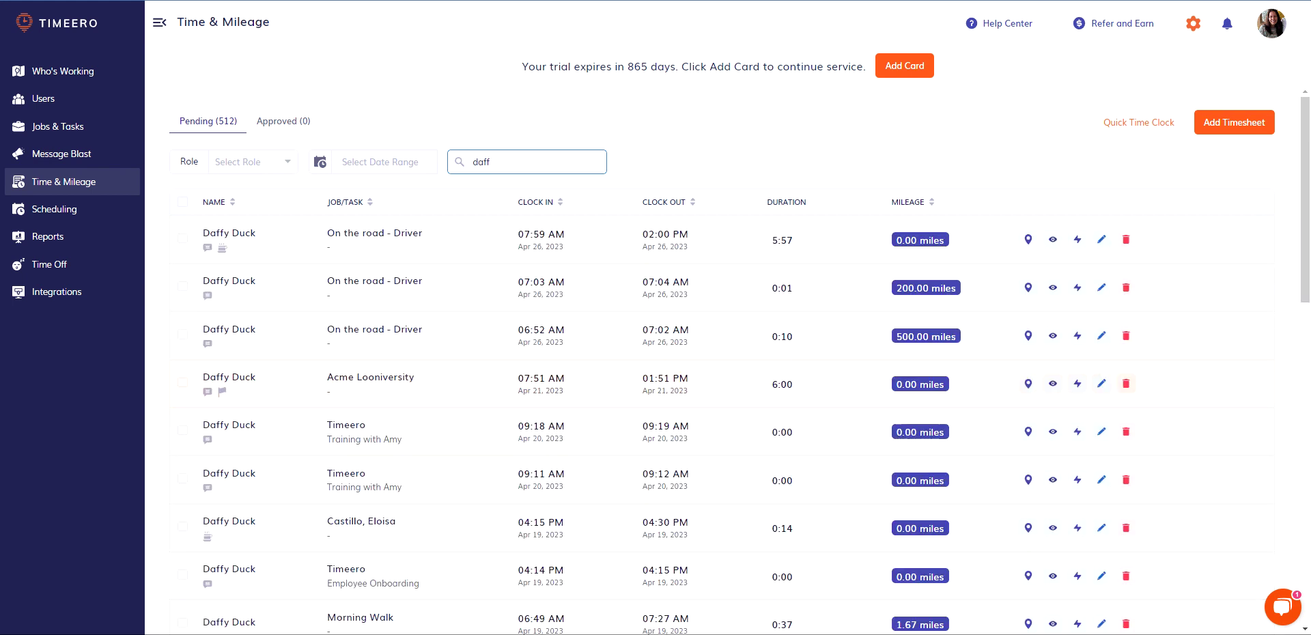
click(384, 161)
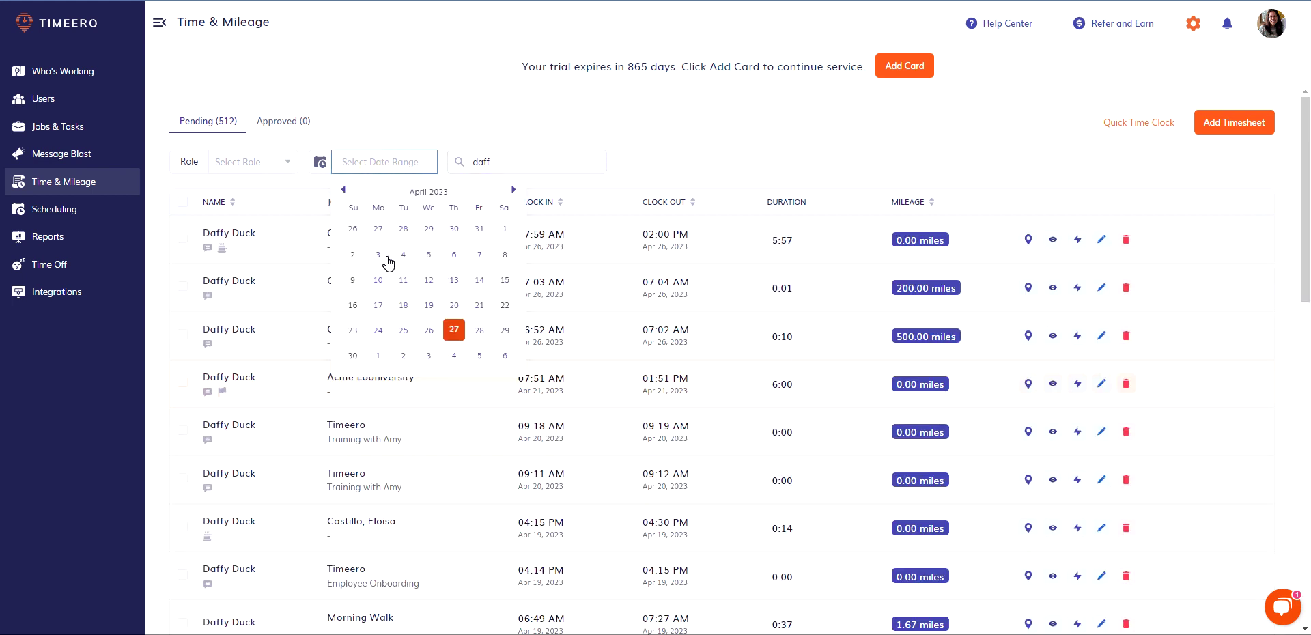
click(505, 229)
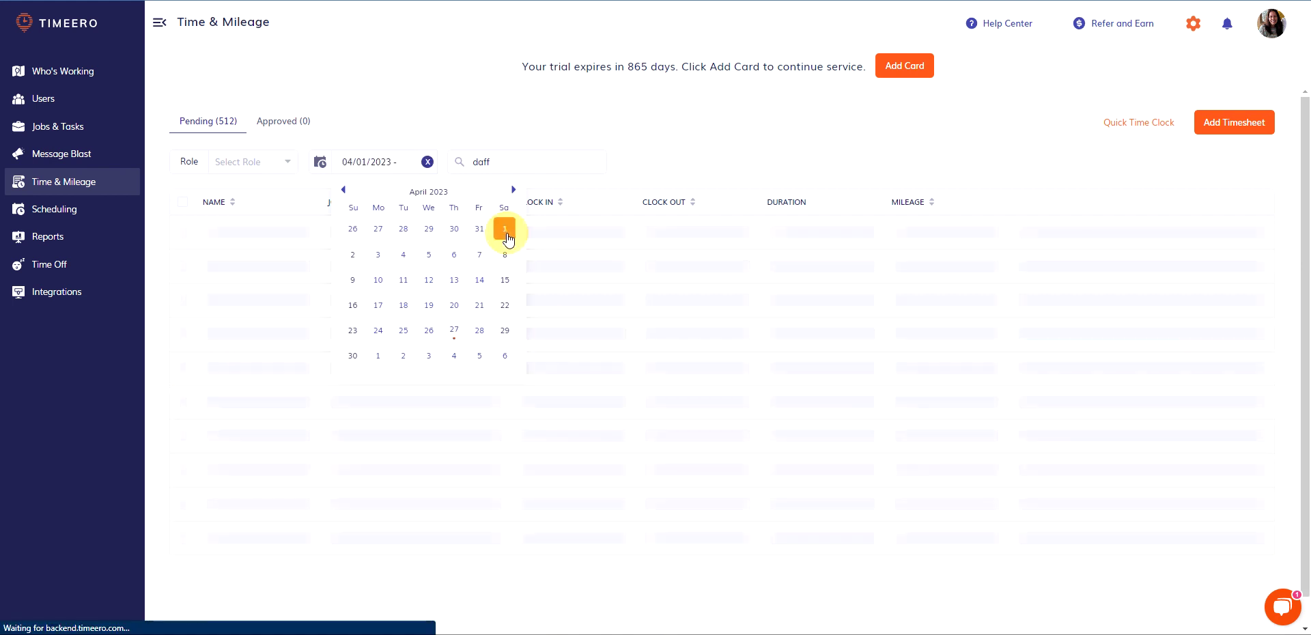
click(505, 280)
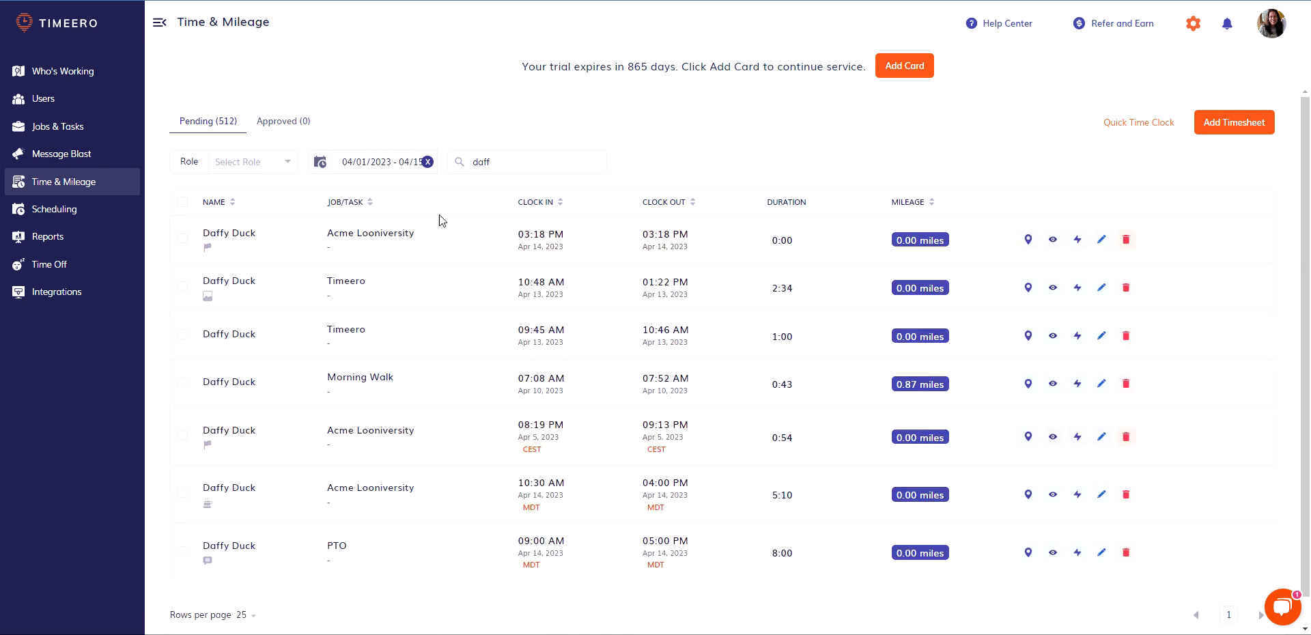
click(692, 121)
Step: Bulk-approve all filtered timesheets except the Timeero entry clocked in at 10:48 AM on Apr 13, 2023, and check the approved list
click(182, 202)
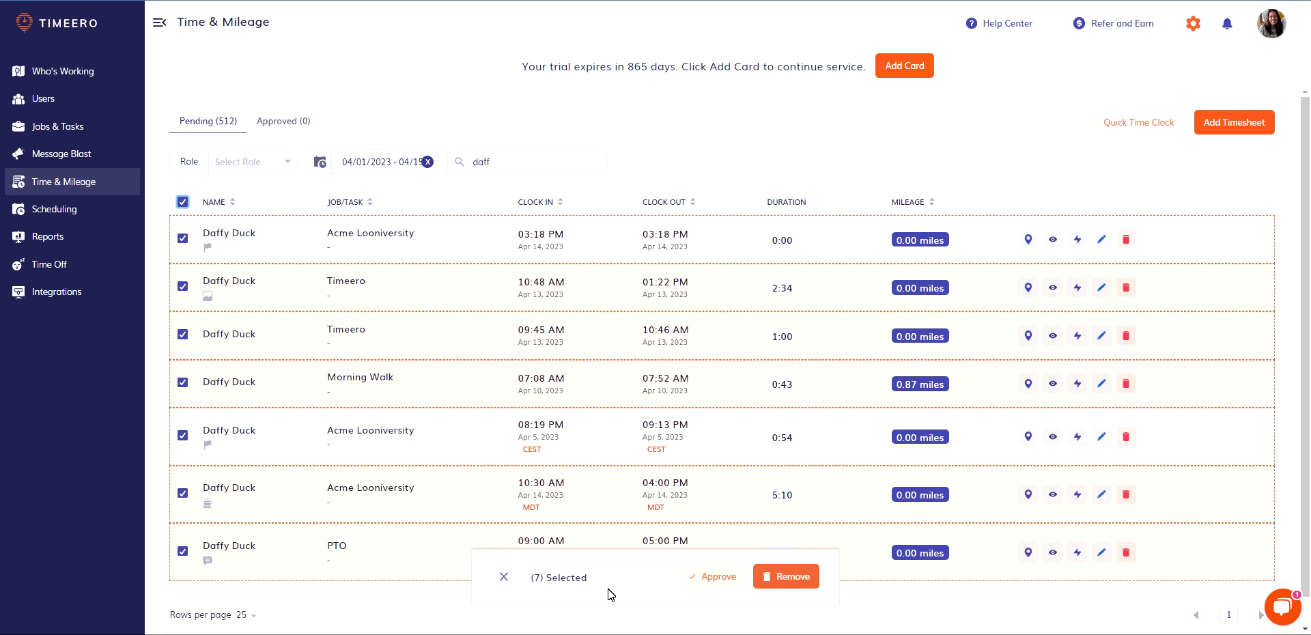
click(183, 286)
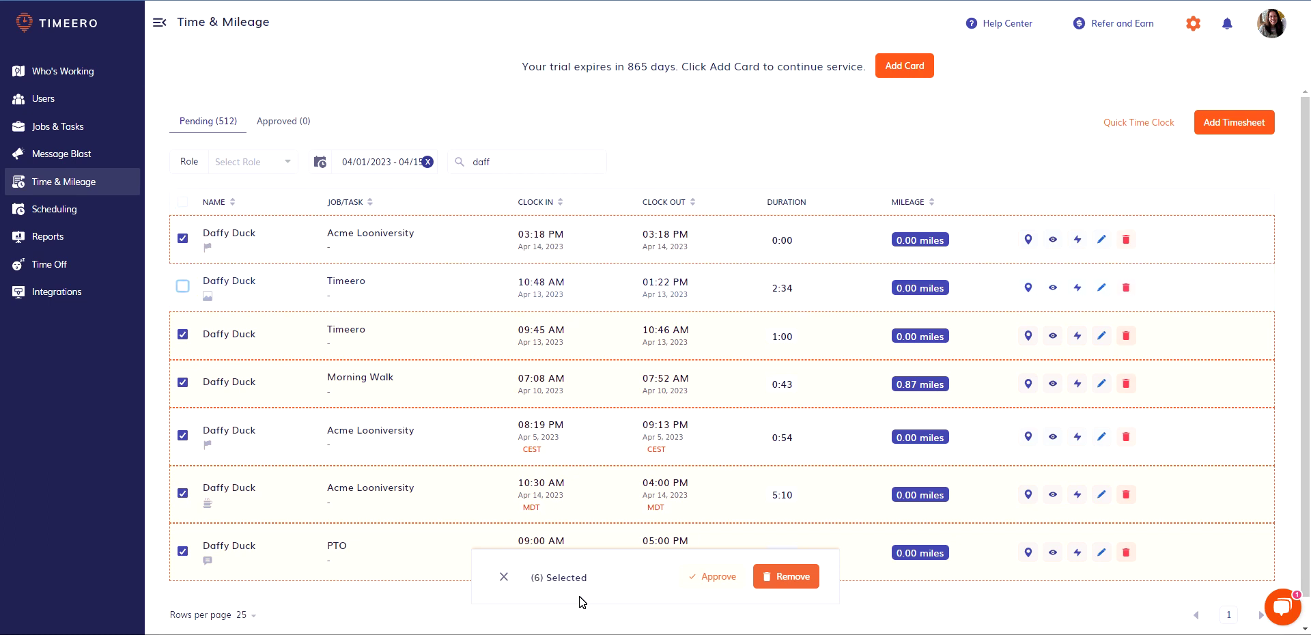
click(712, 578)
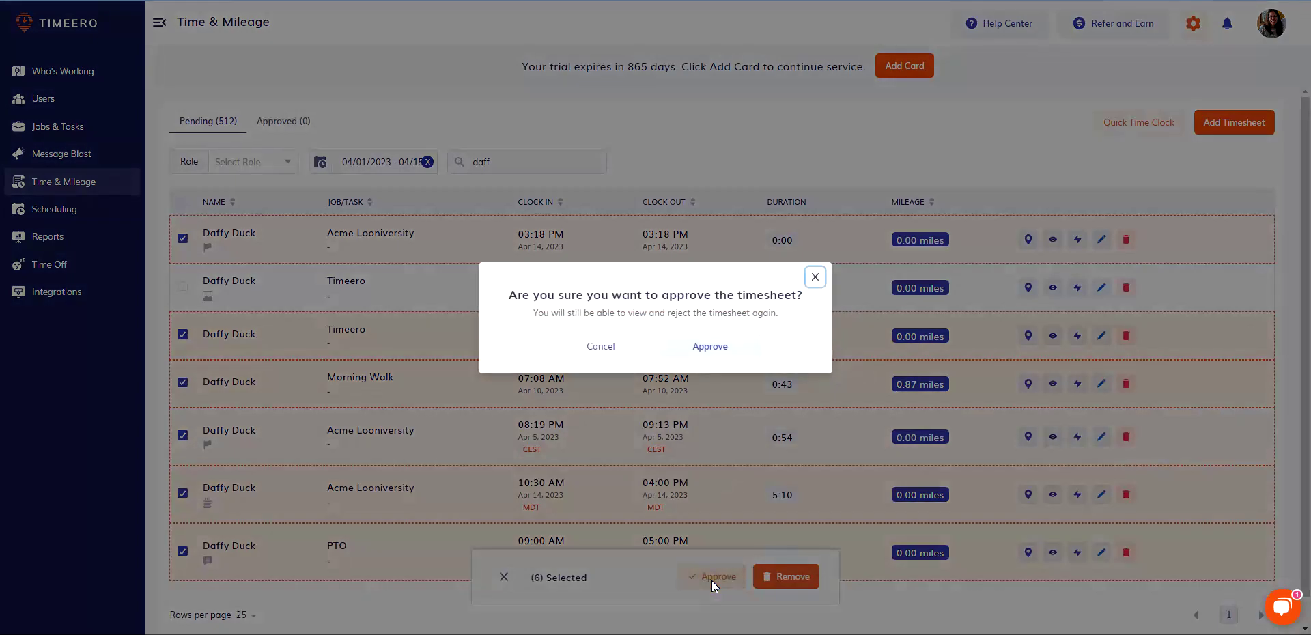
click(734, 342)
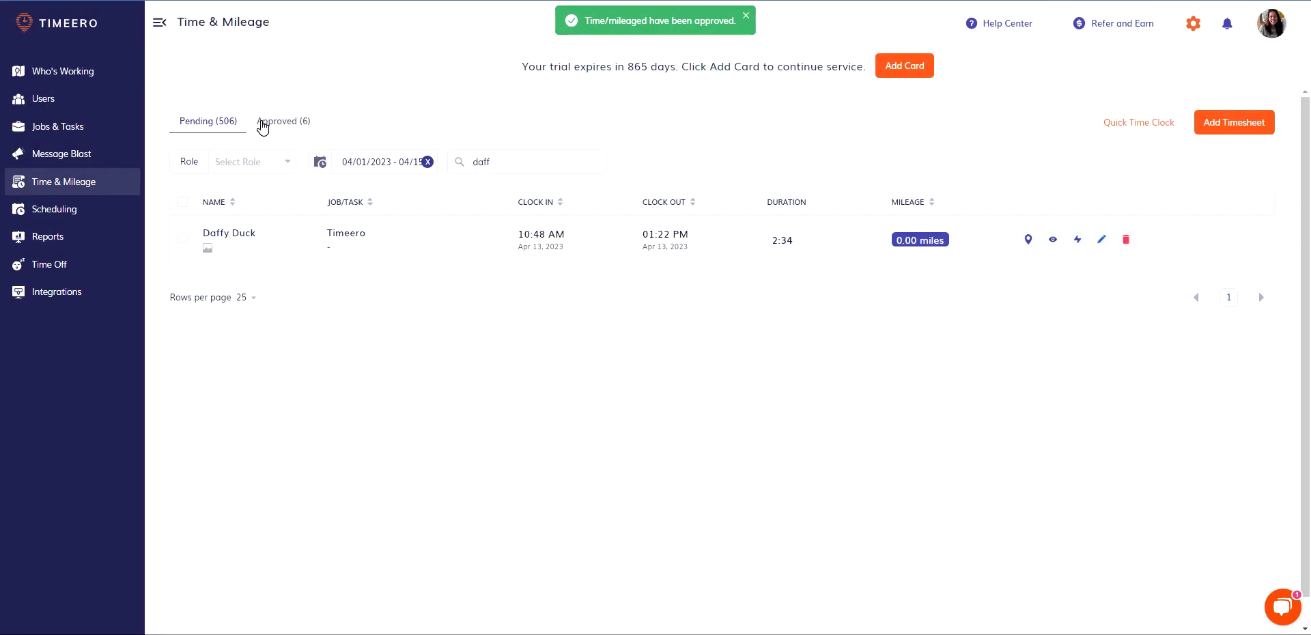
click(306, 127)
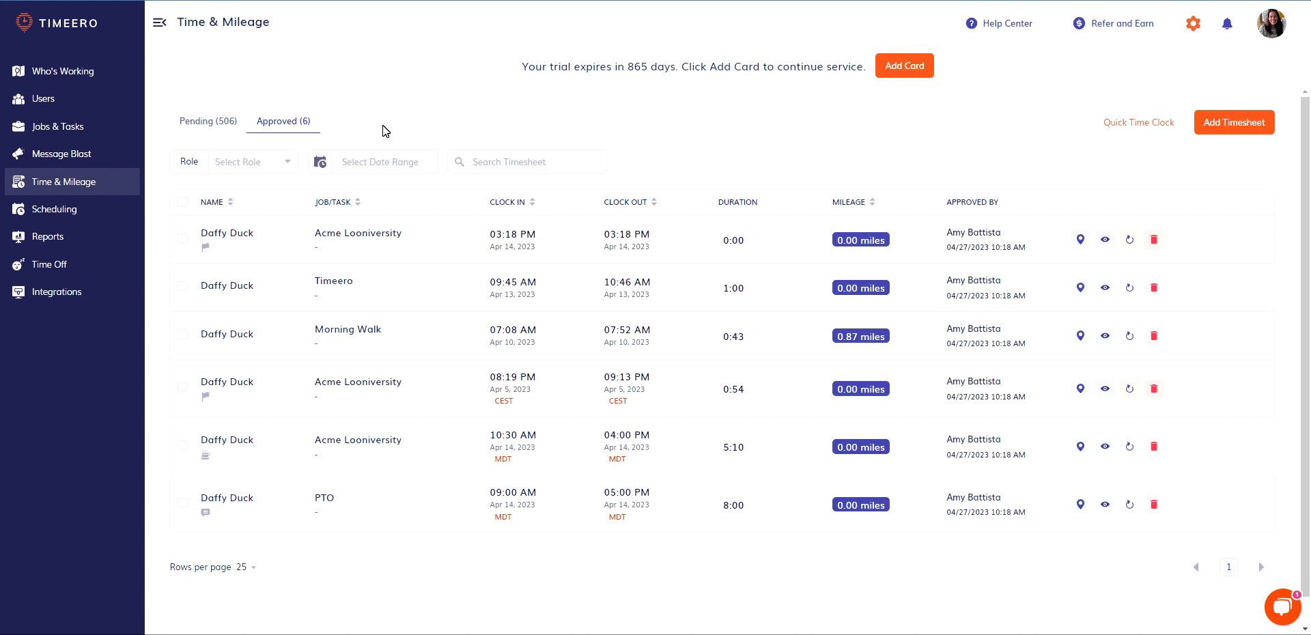
click(198, 122)
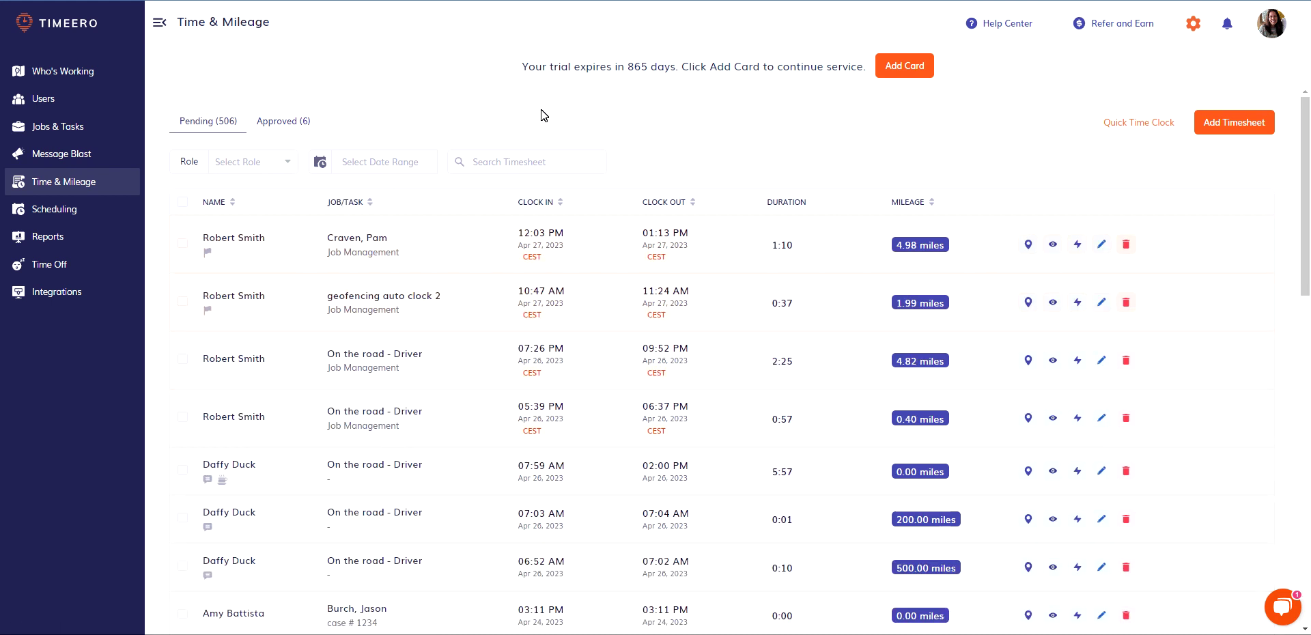